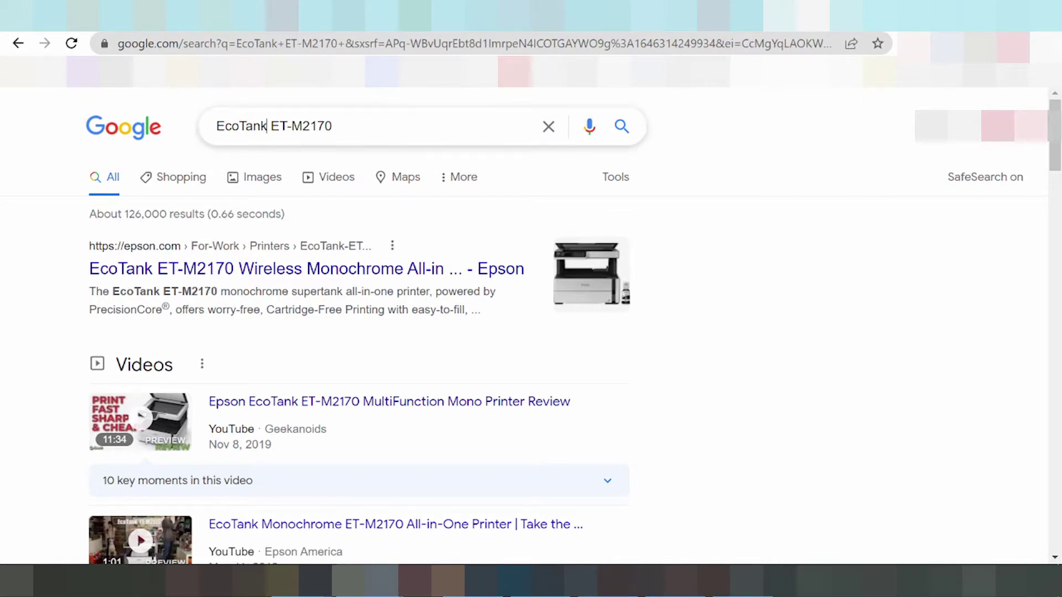
Search Google for 'EcoTank ET-M2170 driver download'
key("shift+End")
key("End")
type("driver dow")
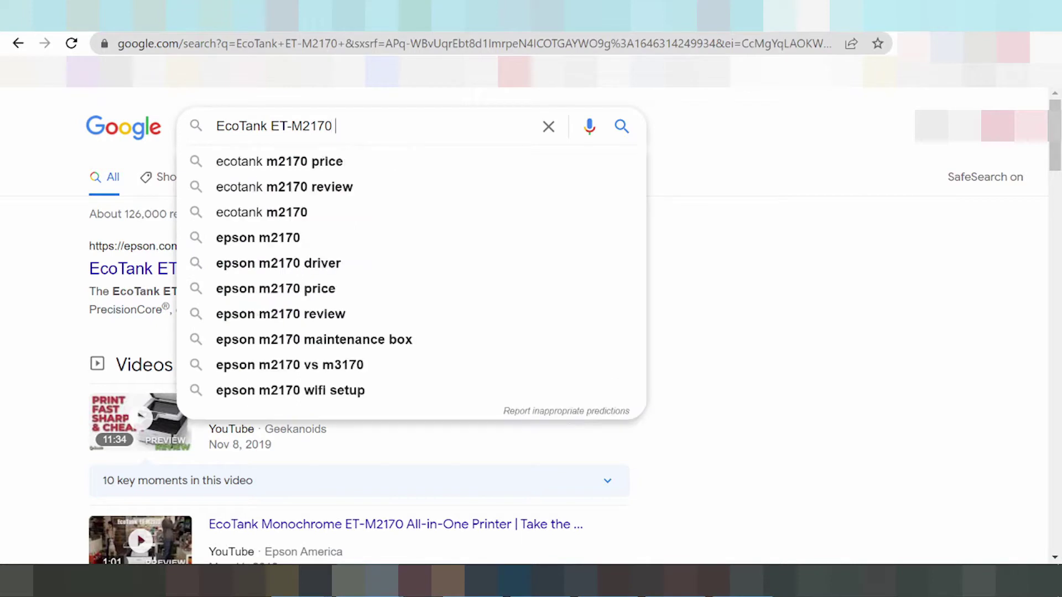
type("nload")
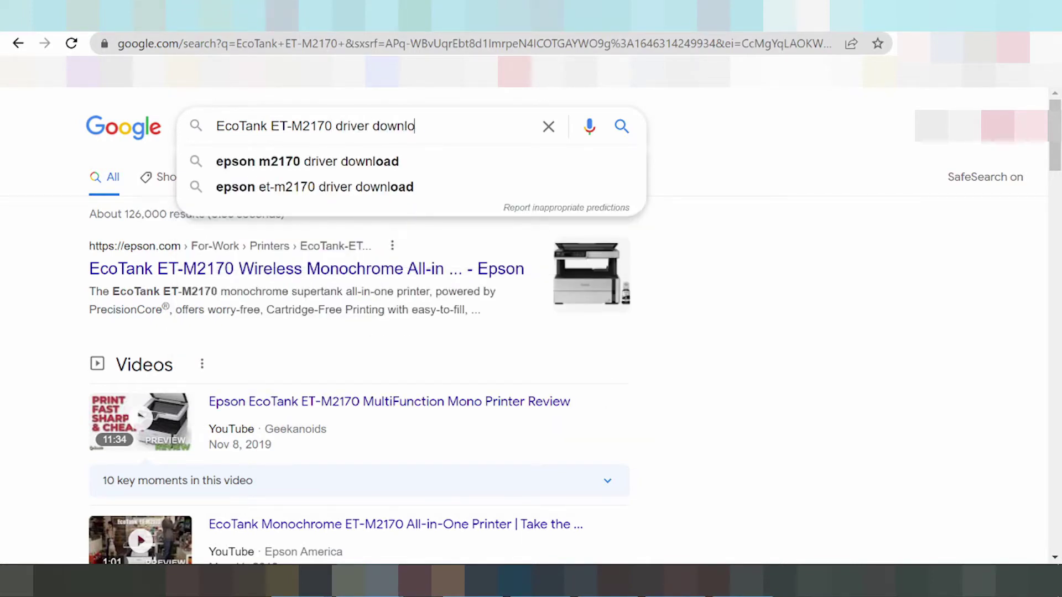
key("Return")
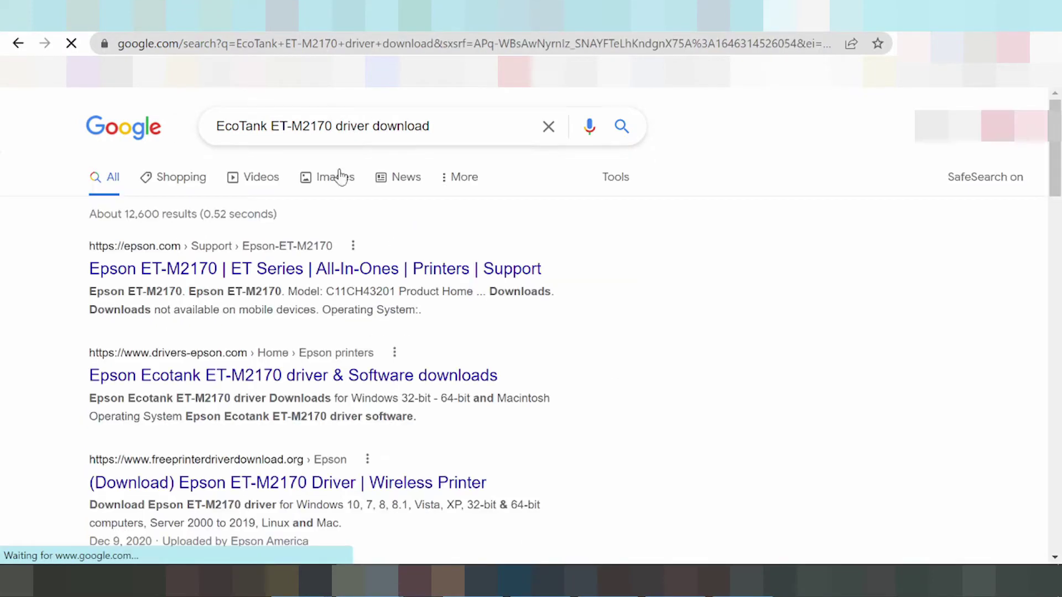
Scroll through the driver download results, then return to the top
scroll(358, 212, "down", 9)
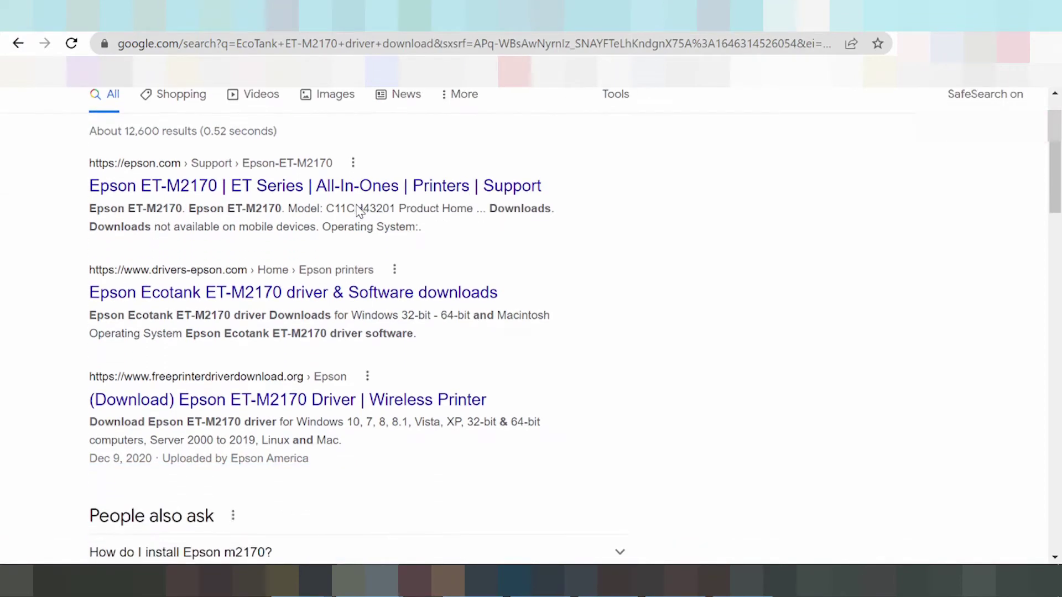
scroll(327, 230, "down", 5)
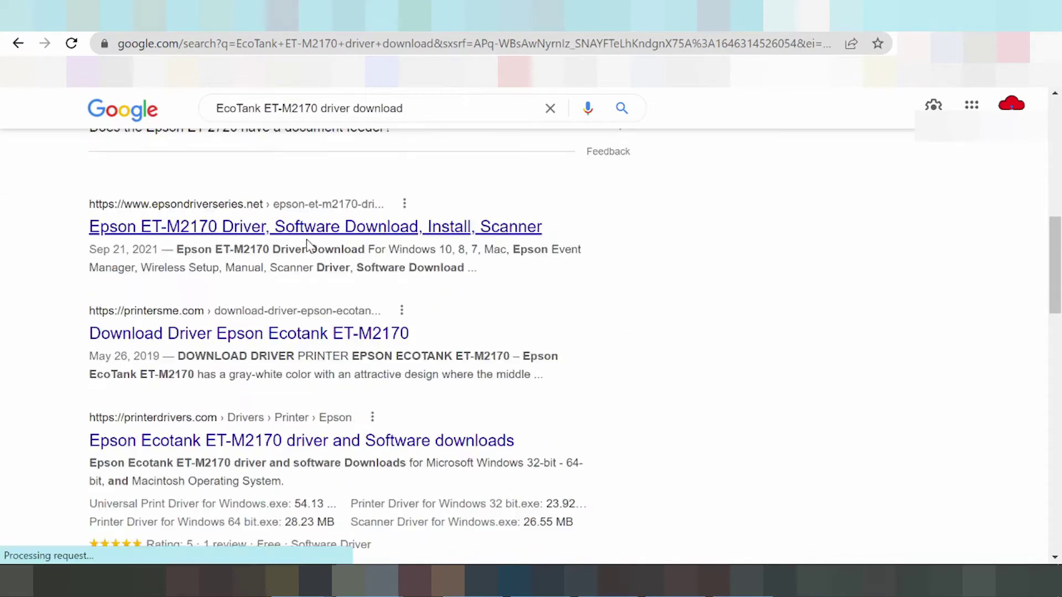
scroll(278, 256, "down", 5)
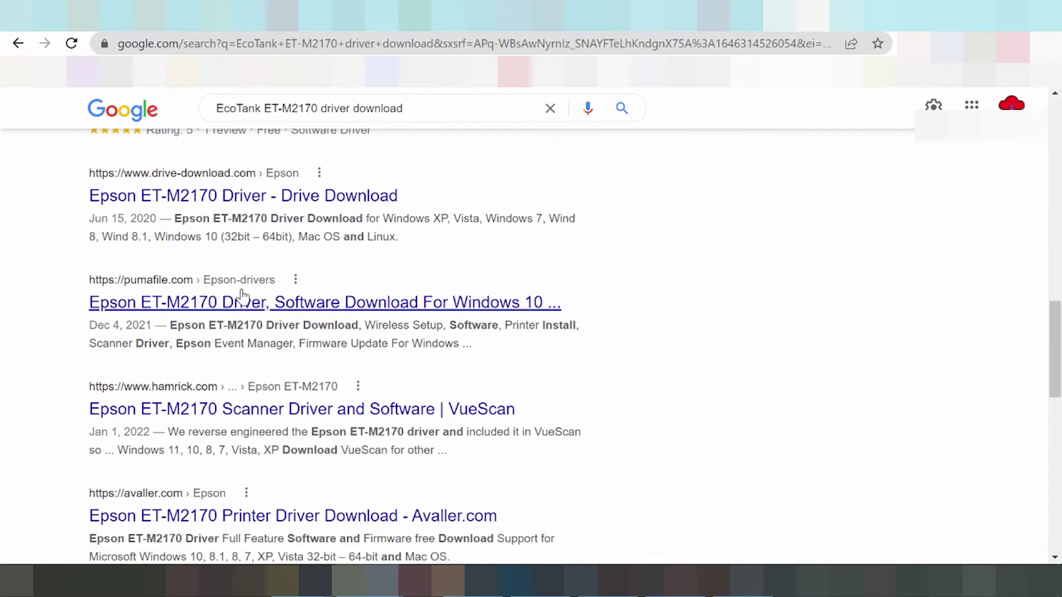
scroll(249, 293, "down", 3)
scroll(239, 341, "up", 15)
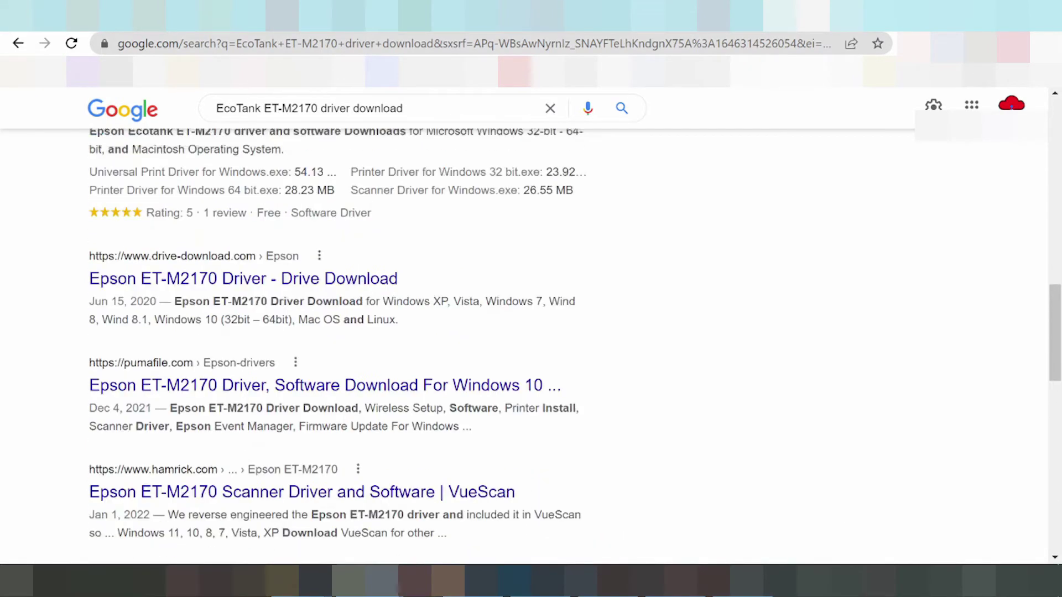
scroll(239, 341, "up", 5)
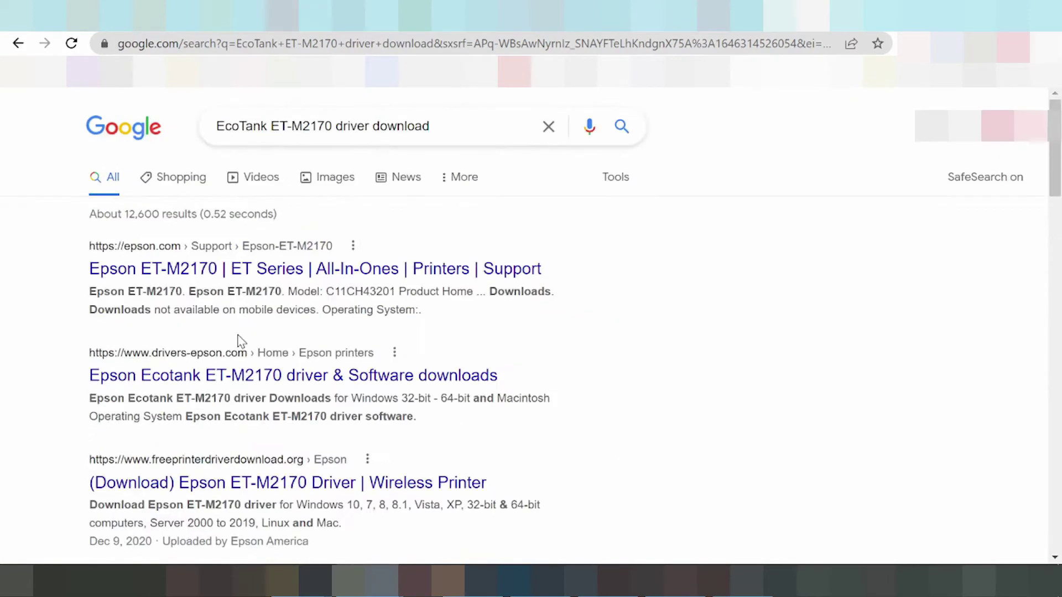
Open the epson.com ET-M2170 support result and bring the Downloads operating system selector into view
left_click(215, 274)
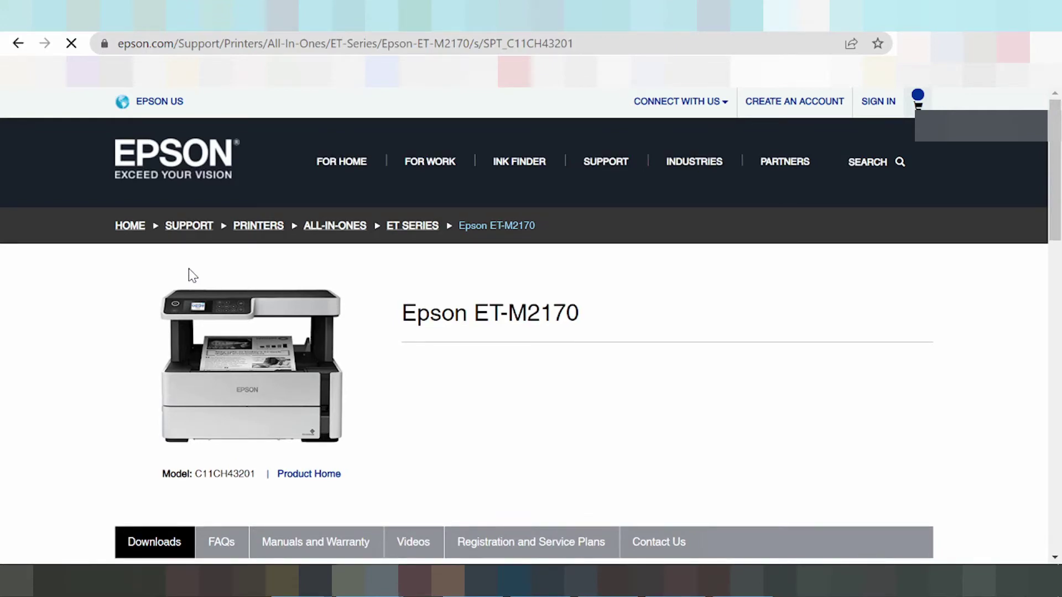
scroll(457, 247, "down", 5)
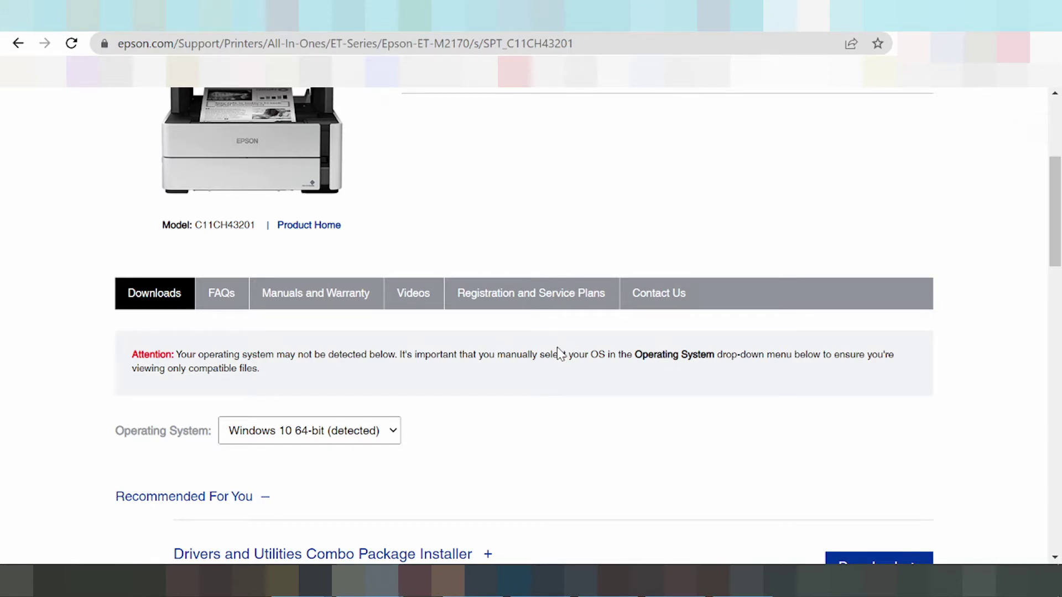
scroll(515, 366, "down", 2)
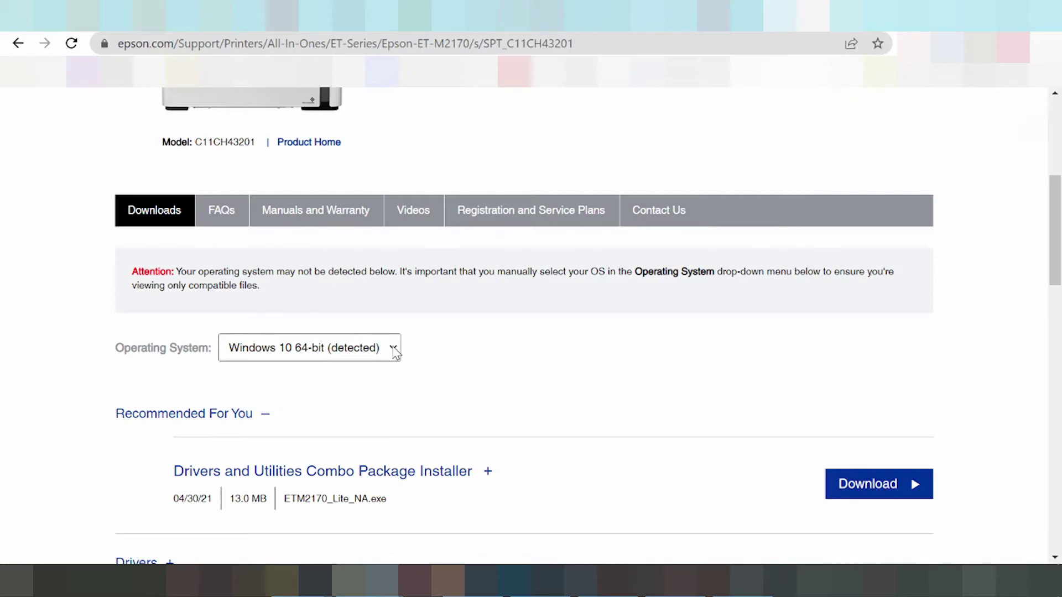
Change the Operating System selection from Windows 10 64-bit to Windows 11
left_click(390, 353)
scroll(304, 324, "down", 1)
scroll(283, 127, "up", 1)
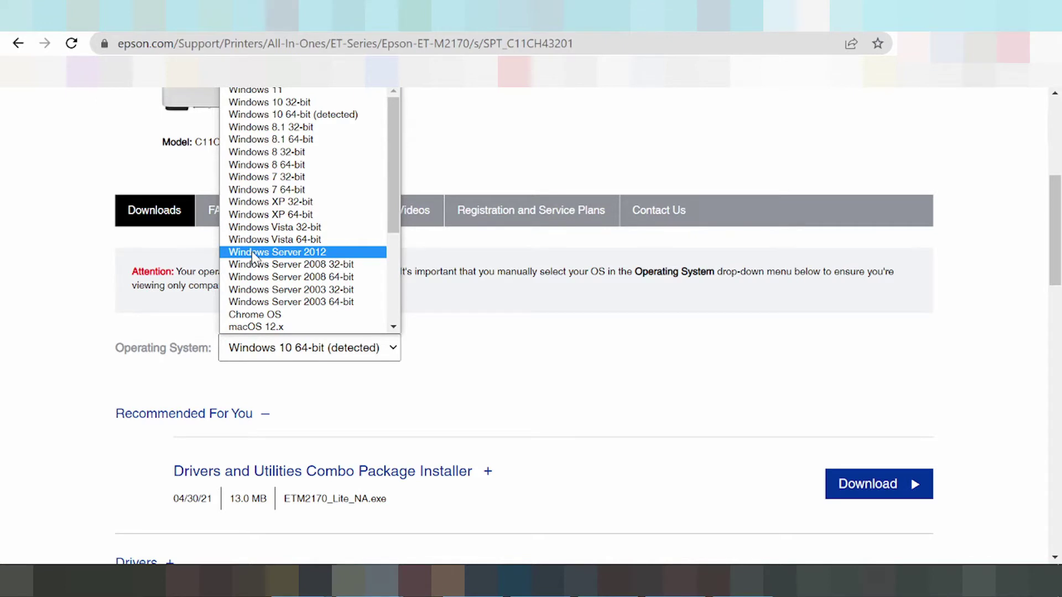
scroll(251, 256, "down", 3)
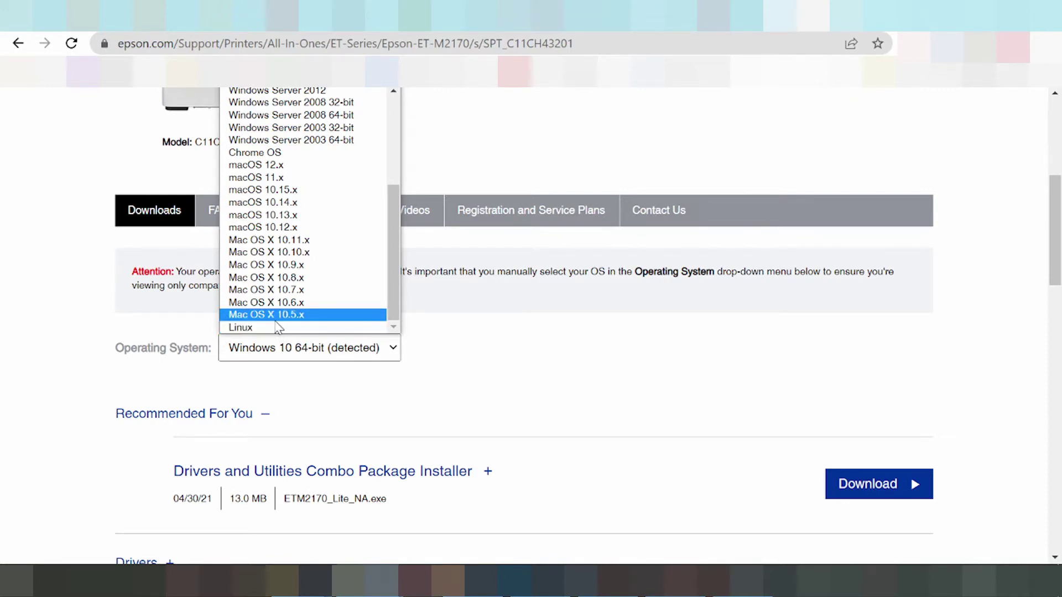
scroll(320, 264, "up", 3)
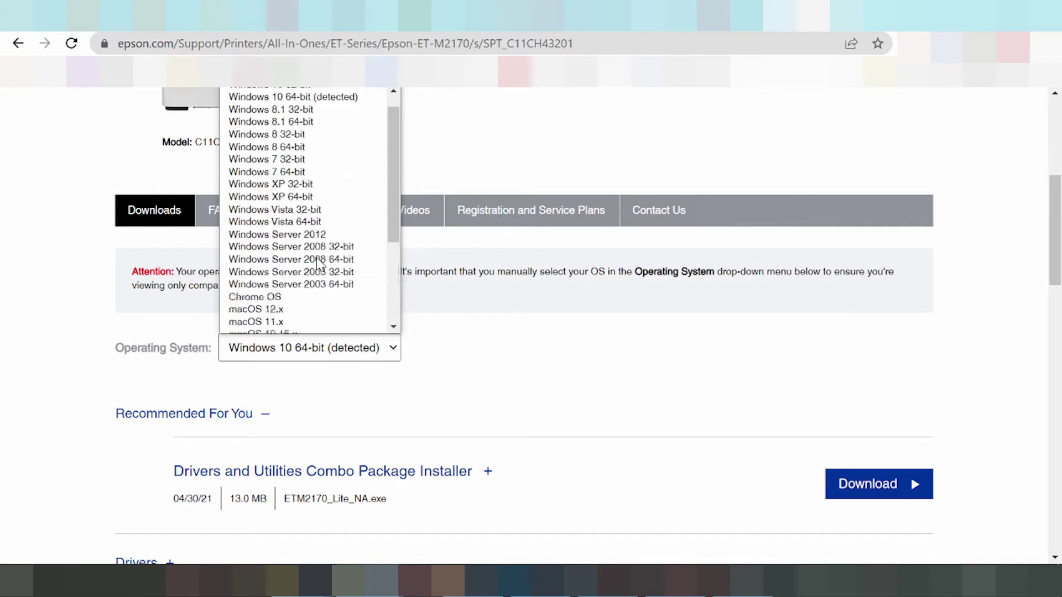
scroll(318, 264, "up", 1)
left_click(280, 92)
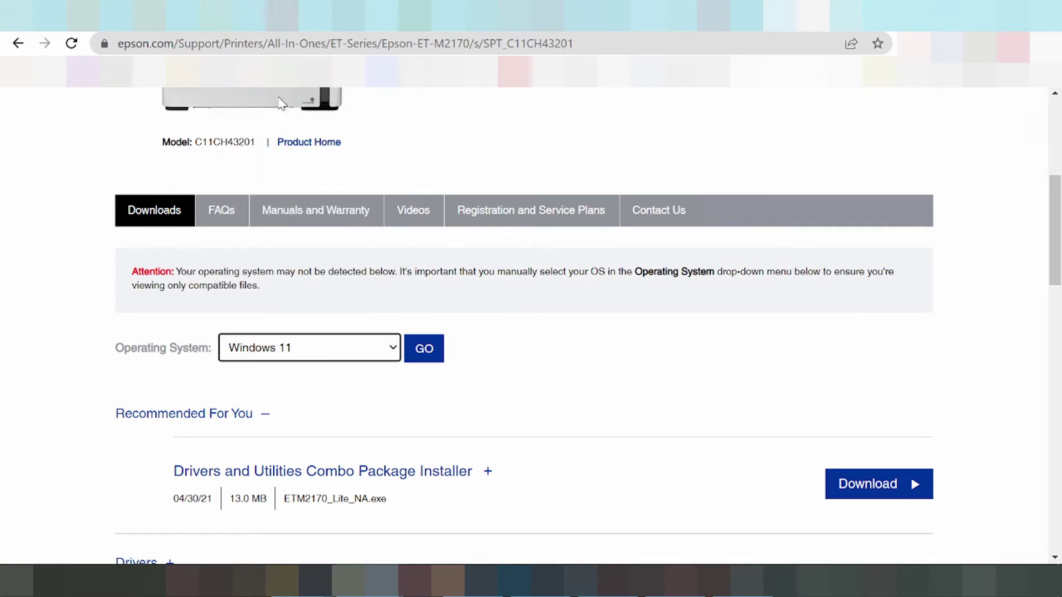
Apply the Windows 11 filter with GO and scroll to Recommended For You
left_click(427, 350)
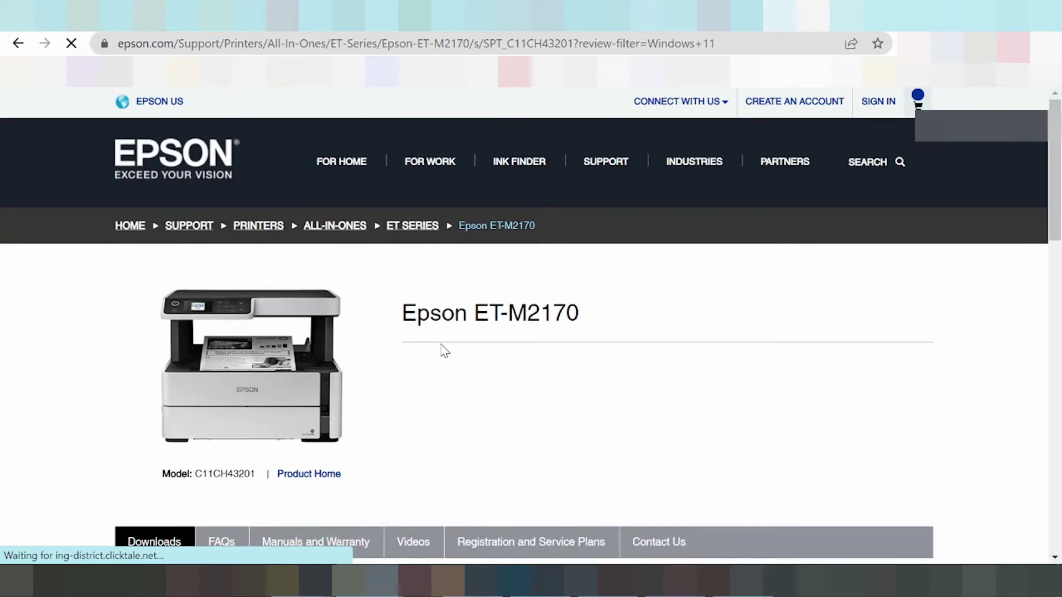
scroll(476, 343, "down", 3)
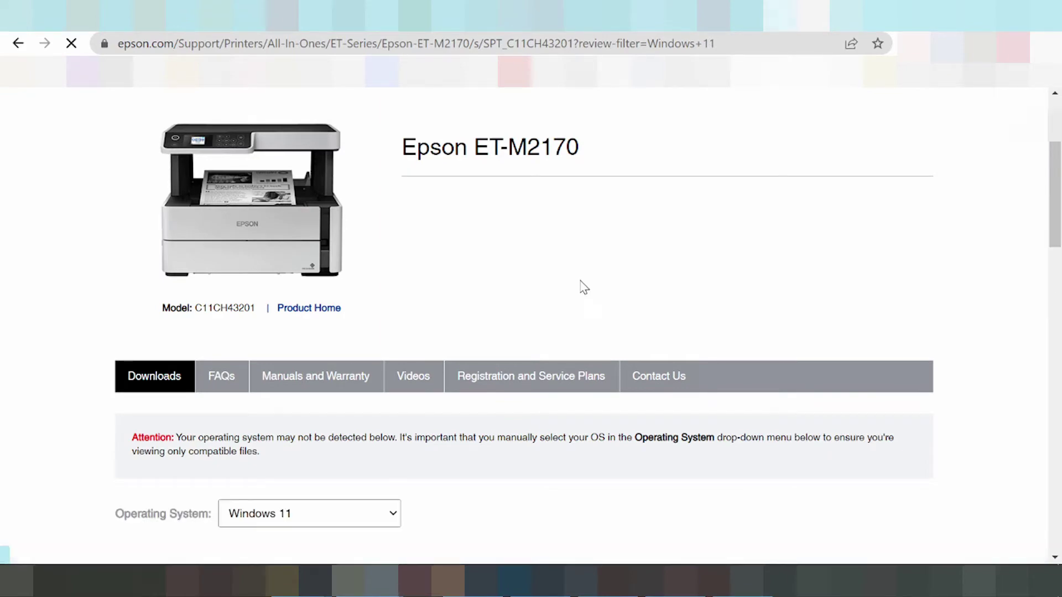
scroll(578, 282, "down", 6)
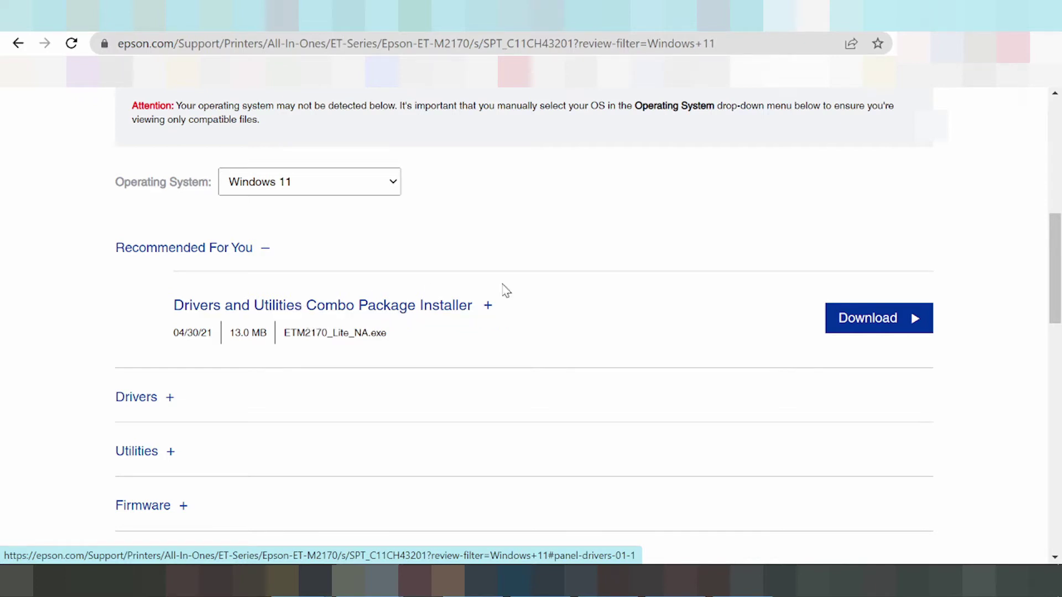
Expand the Combo Package Installer details and highlight its bundled items, from Printer Driver v2.63.02 to Software Updater
left_click(490, 310)
scroll(497, 313, "down", 2)
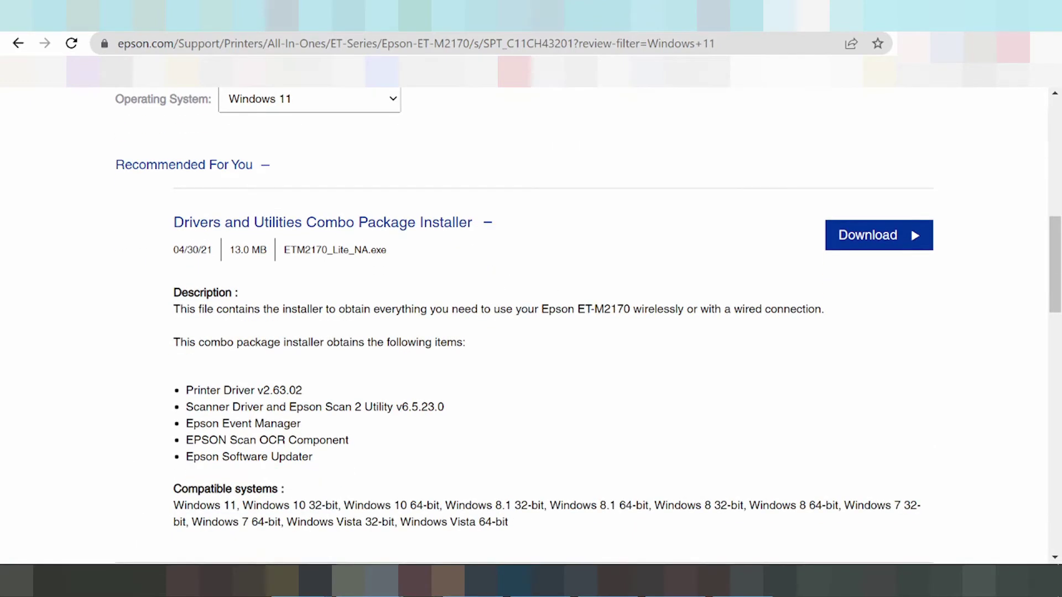
scroll(475, 332, "down", 2)
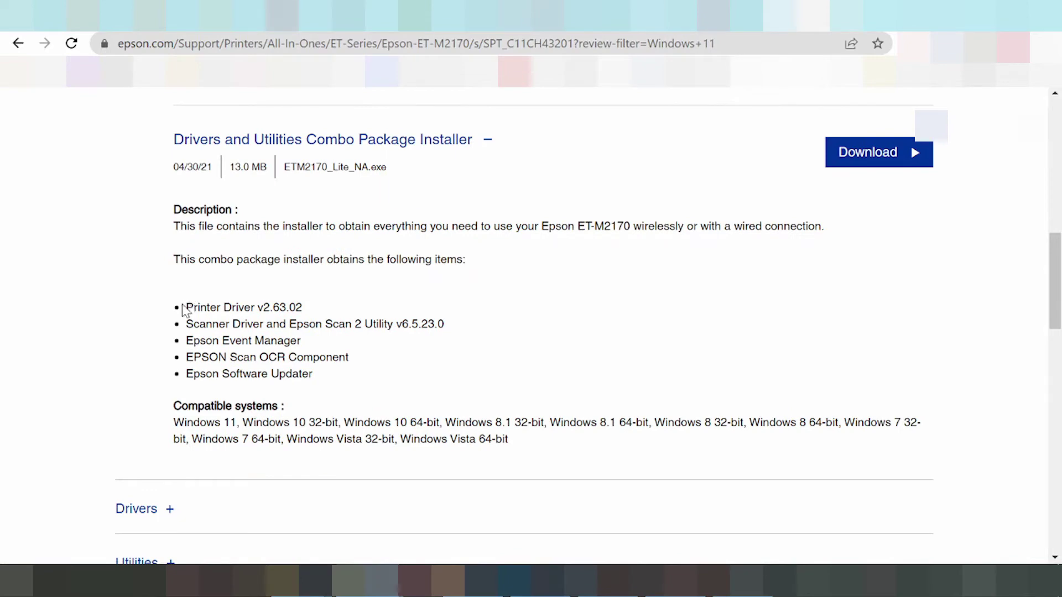
left_click_drag(186, 312, 303, 304)
left_click_drag(187, 325, 332, 325)
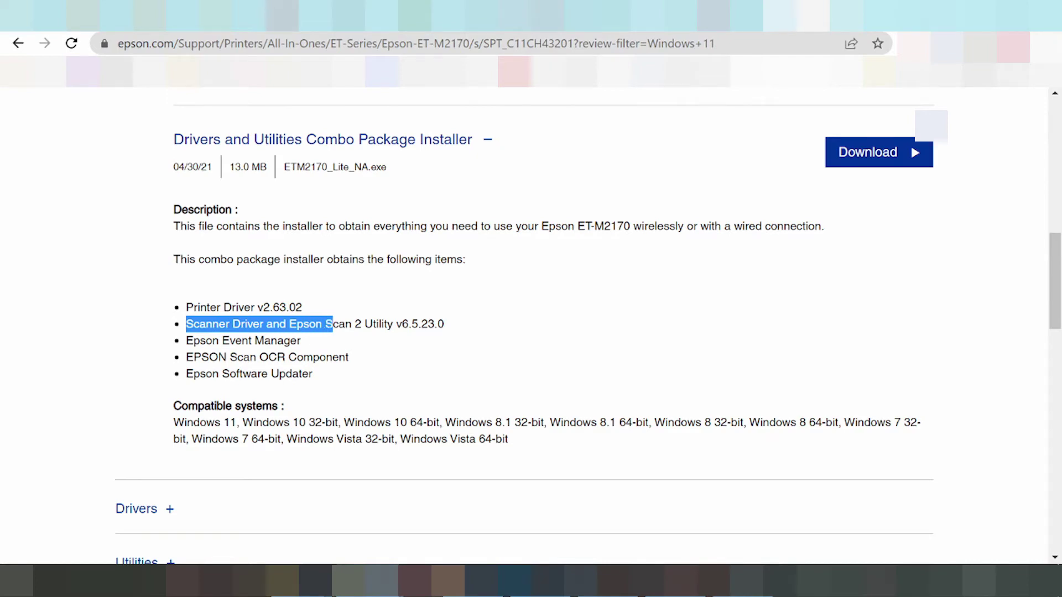
left_click_drag(187, 340, 260, 357)
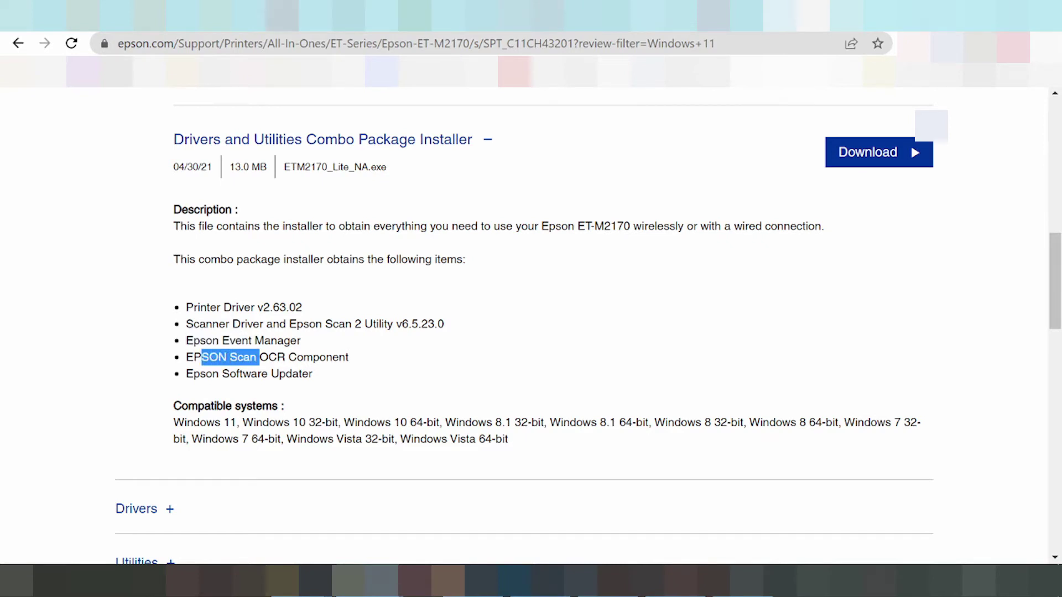
left_click_drag(186, 374, 286, 374)
Highlight the compatible systems, including Windows 8.1, Windows 7 and Windows Vista
left_click_drag(173, 407, 302, 410)
left_click(283, 438)
left_click_drag(168, 423, 306, 423)
left_click_drag(472, 423, 515, 423)
left_click_drag(885, 423, 900, 422)
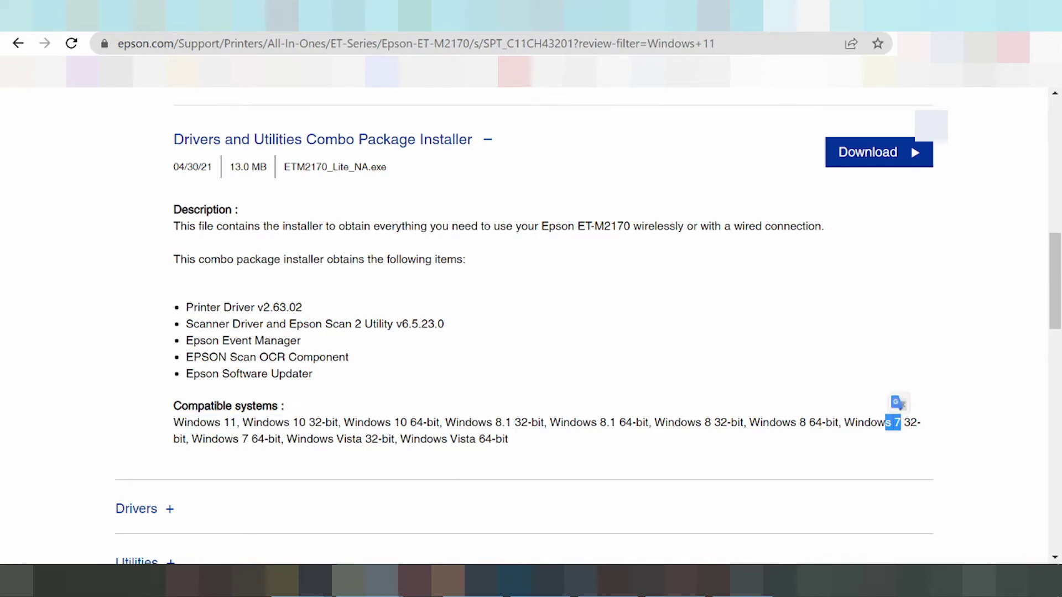
left_click_drag(343, 439, 363, 439)
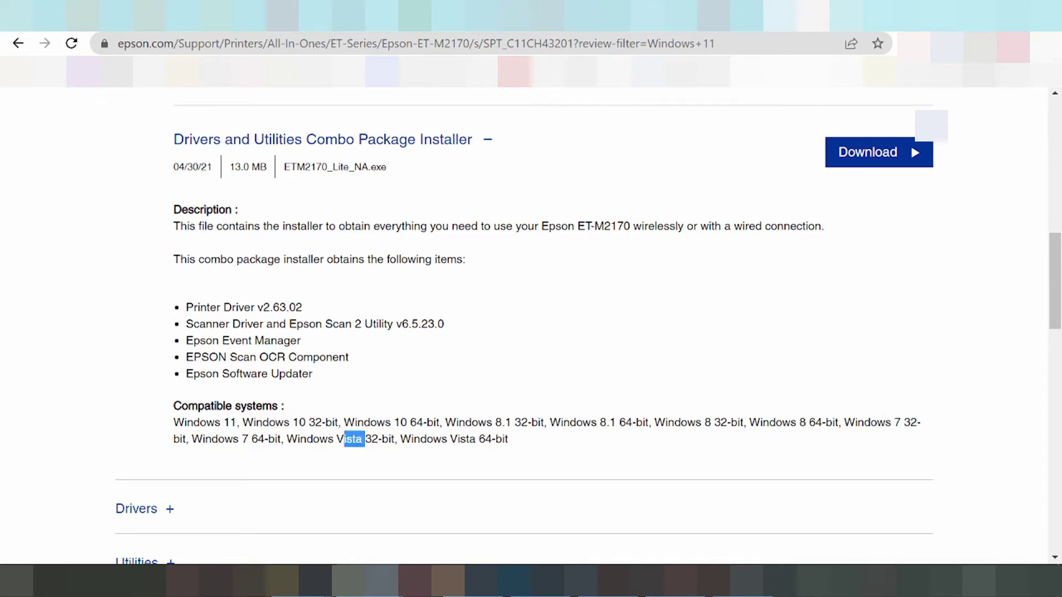
left_click(539, 445)
scroll(451, 349, "down", 3)
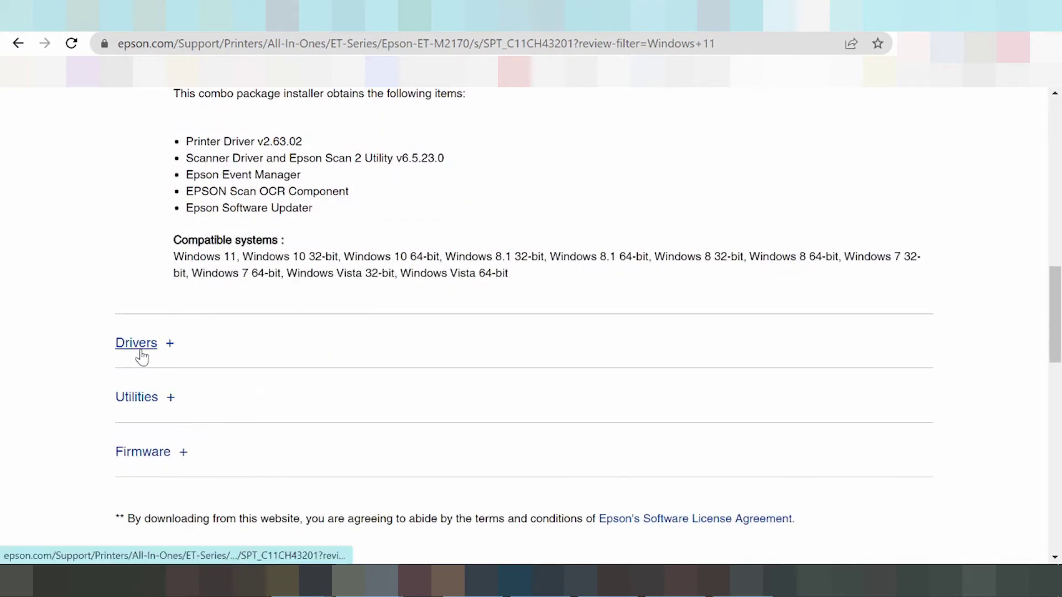
Expand the Drivers section and show the Printer Driver v2.63.02 and Scanner Driver details
left_click(170, 343)
scroll(188, 362, "down", 1)
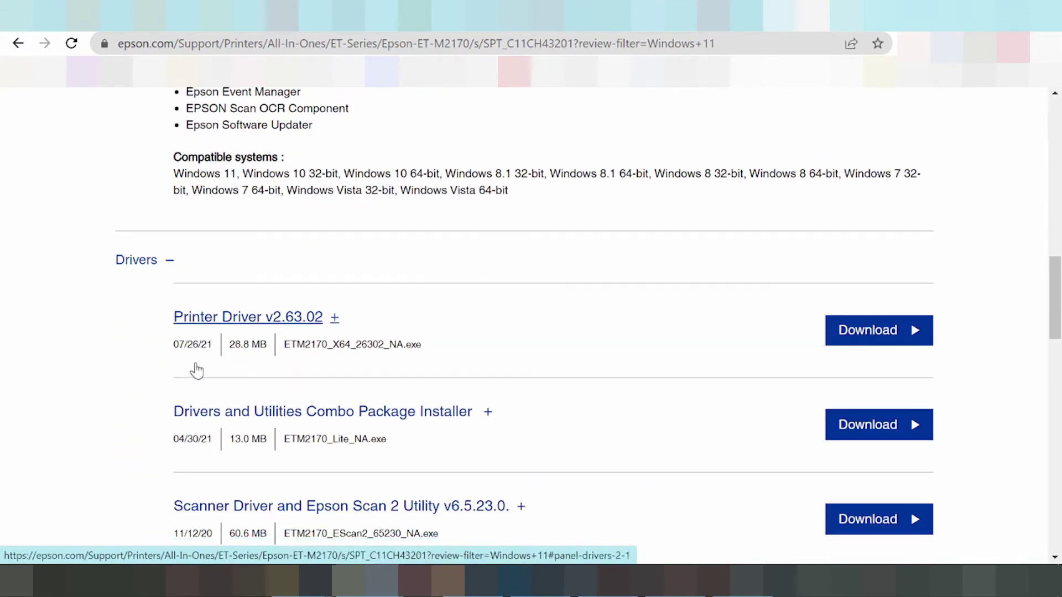
left_click(335, 318)
scroll(321, 321, "down", 4)
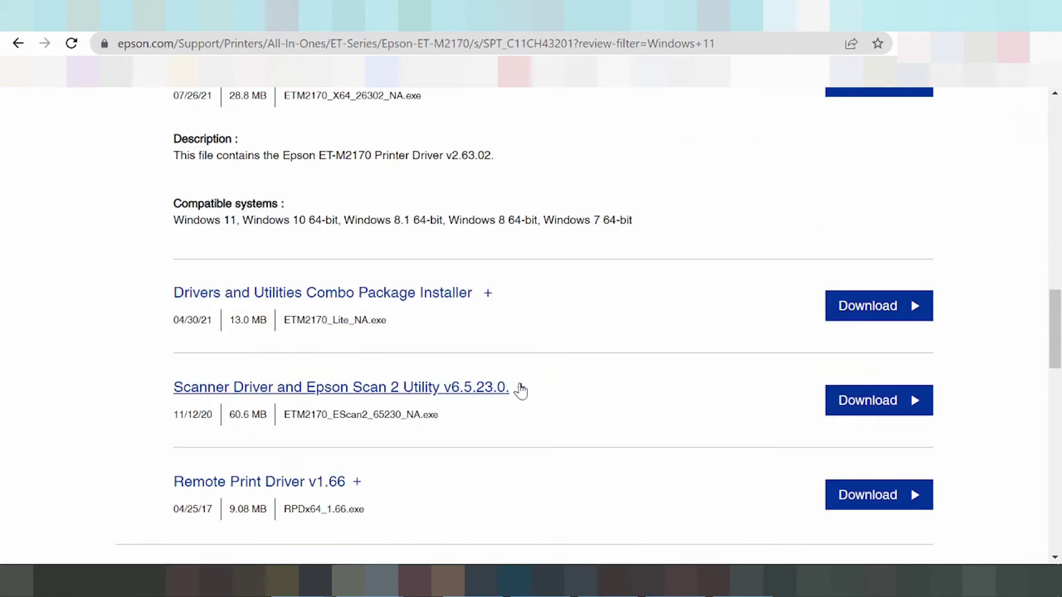
left_click(521, 388)
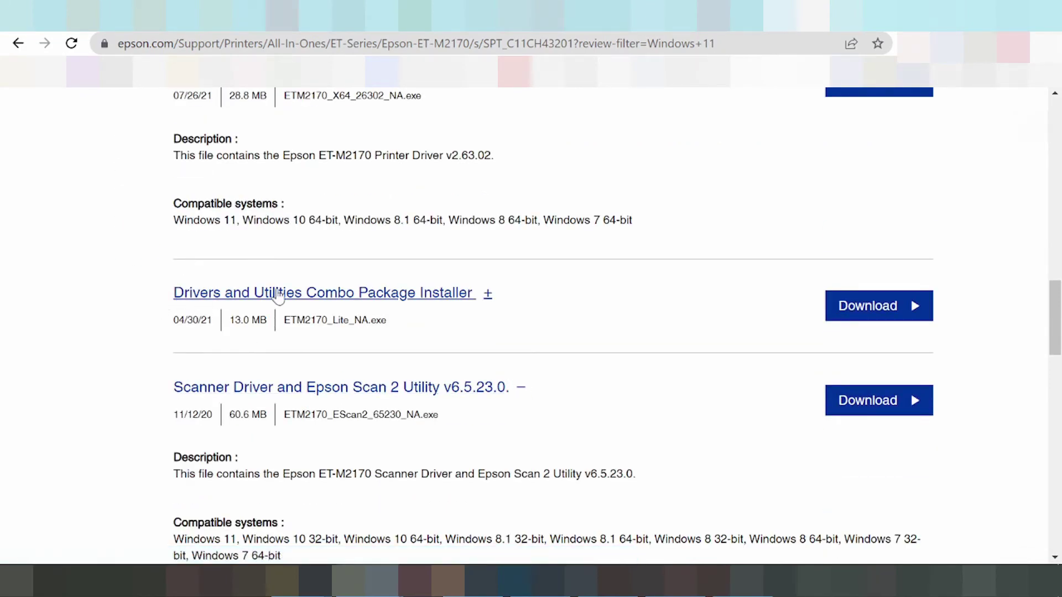
Show the Remote Print Driver v1.66 details and scroll through them
scroll(407, 309, "up", 7)
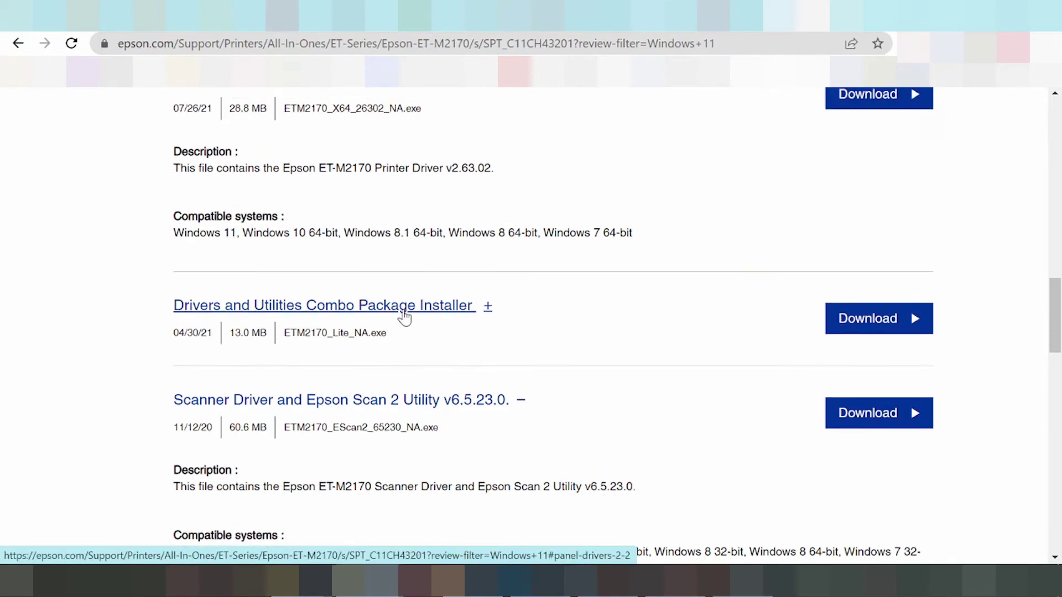
scroll(310, 229, "up", 3)
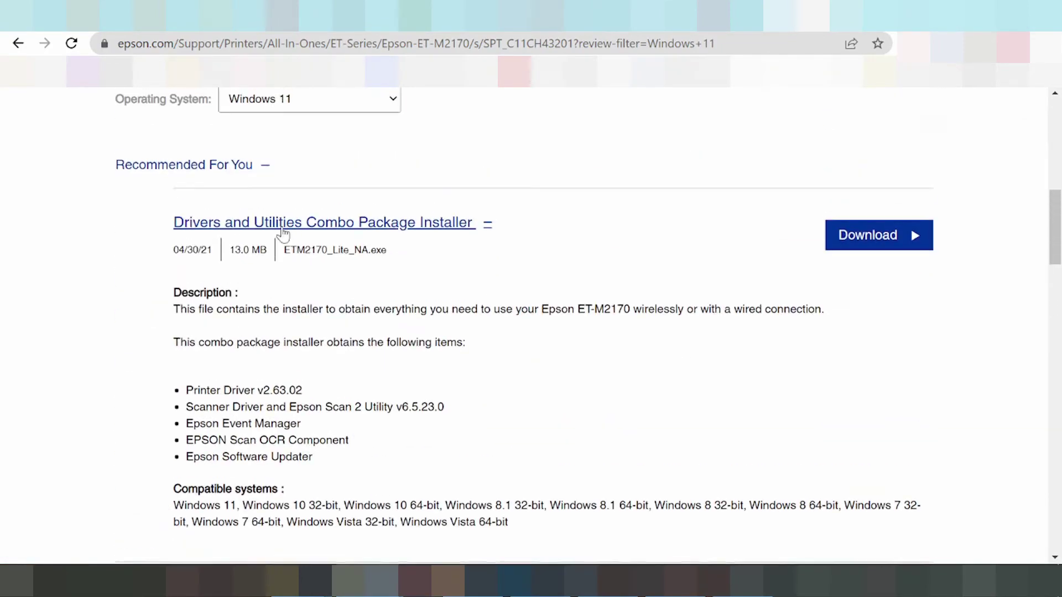
scroll(301, 275, "down", 13)
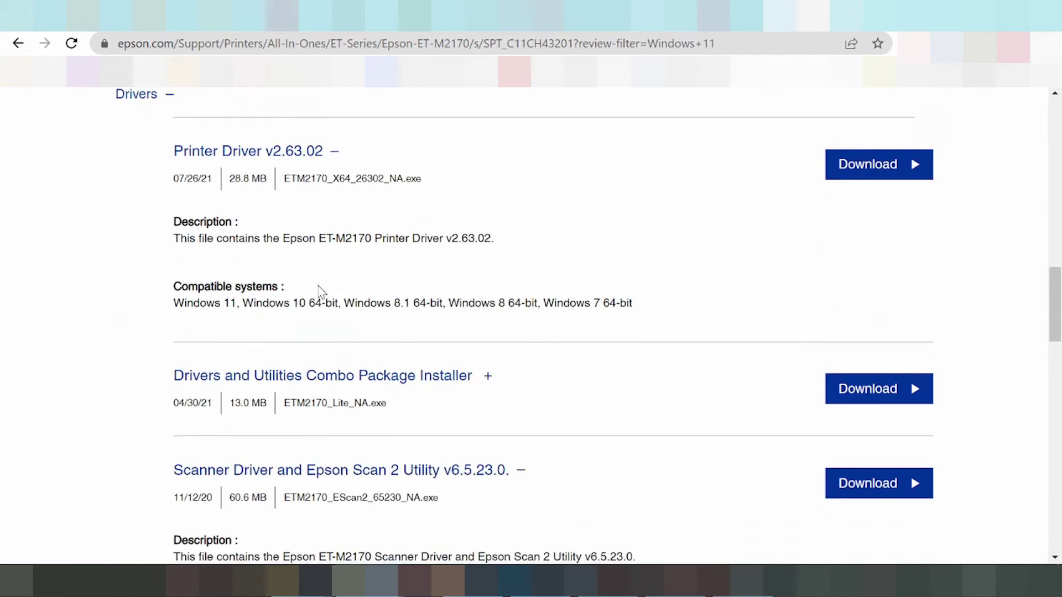
scroll(266, 310, "down", 2)
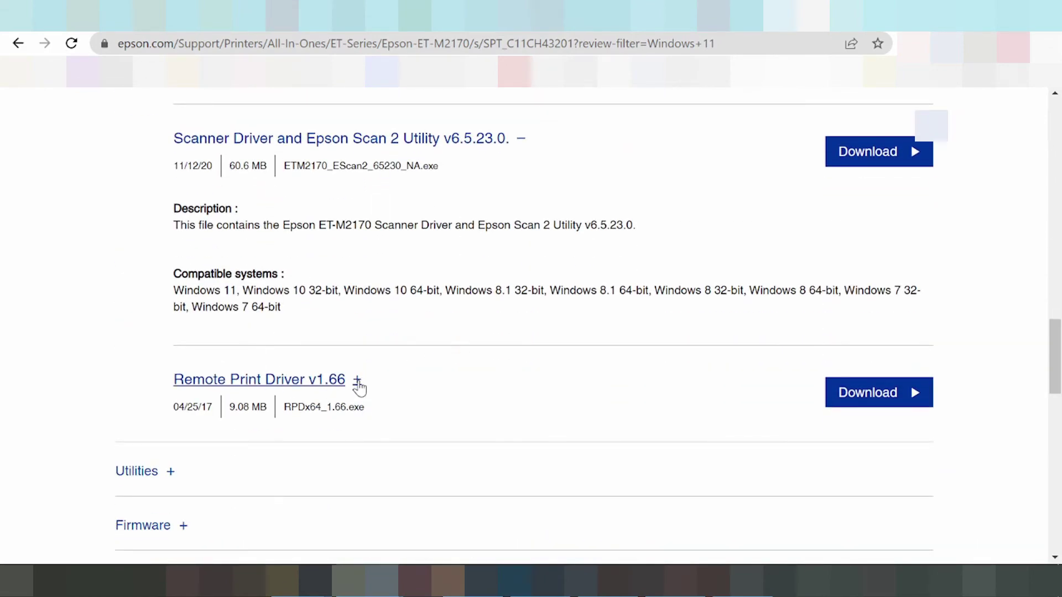
left_click(357, 382)
scroll(486, 306, "down", 3)
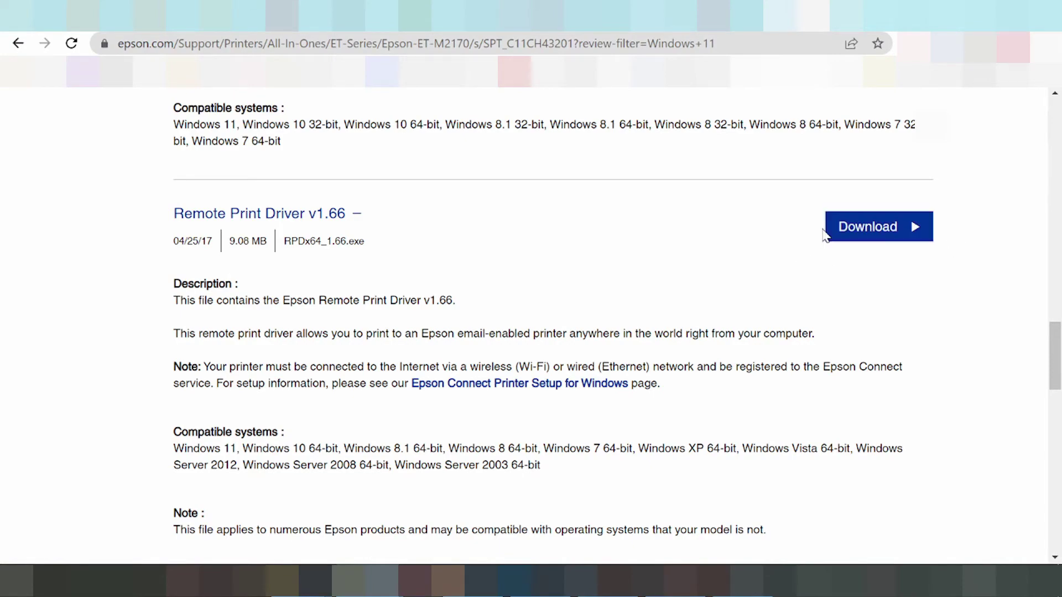
scroll(421, 243, "down", 5)
scroll(474, 294, "up", 6)
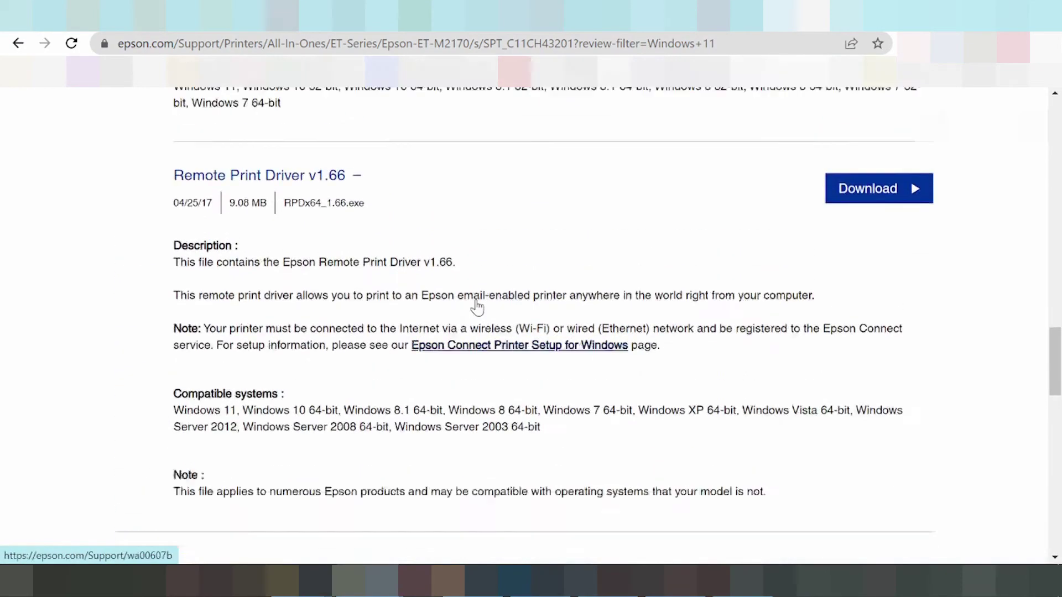
scroll(481, 306, "down", 3)
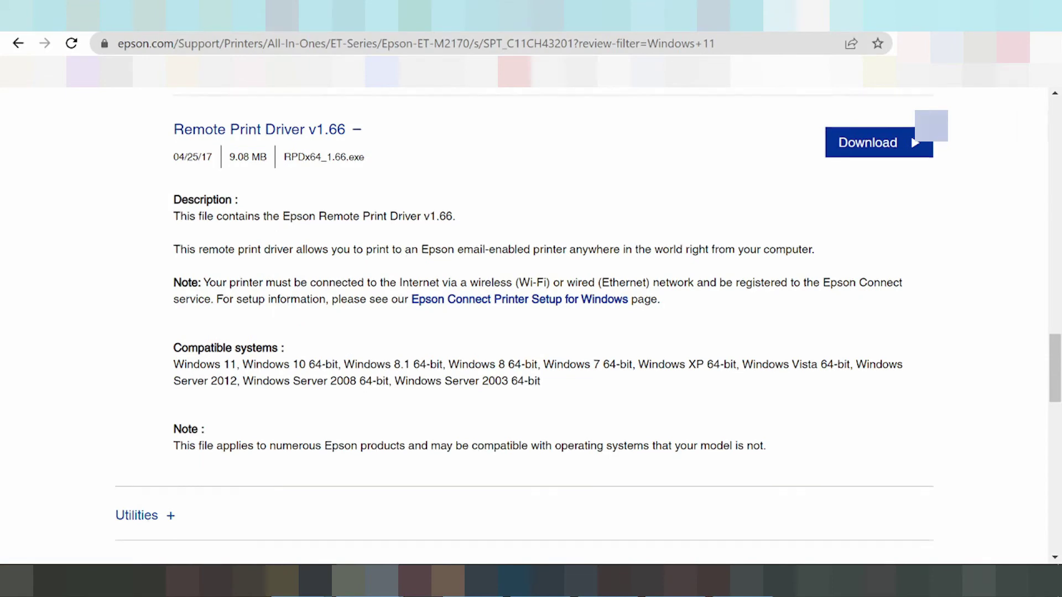
scroll(278, 263, "down", 3)
Expand the Utilities and Firmware sections, revealing Recovery Mode Firmware LD19J4 (FW_LD19J4.exe, 16.7 MB)
left_click(171, 352)
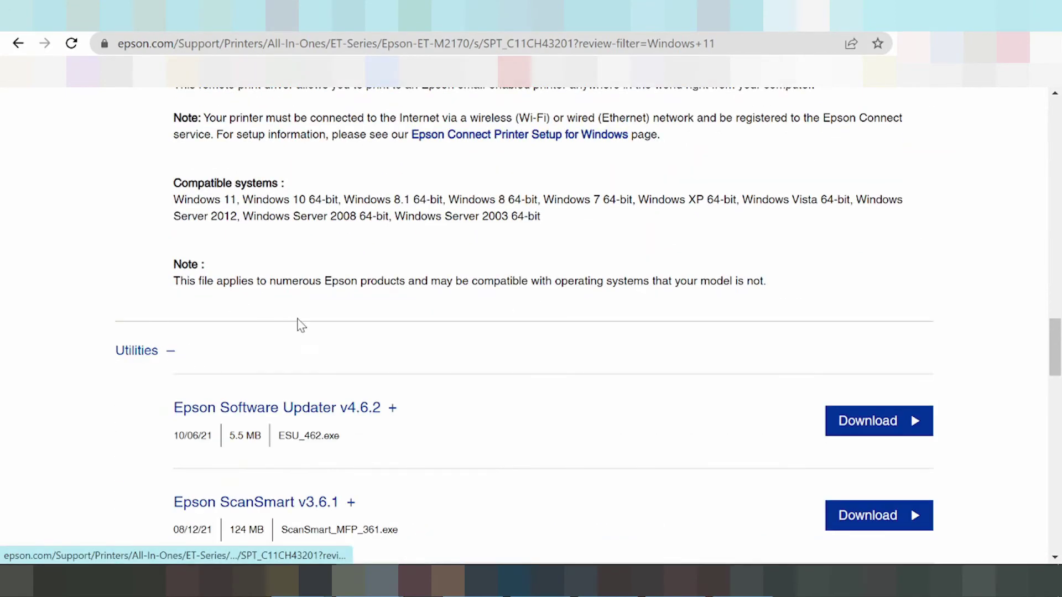
scroll(275, 312, "down", 3)
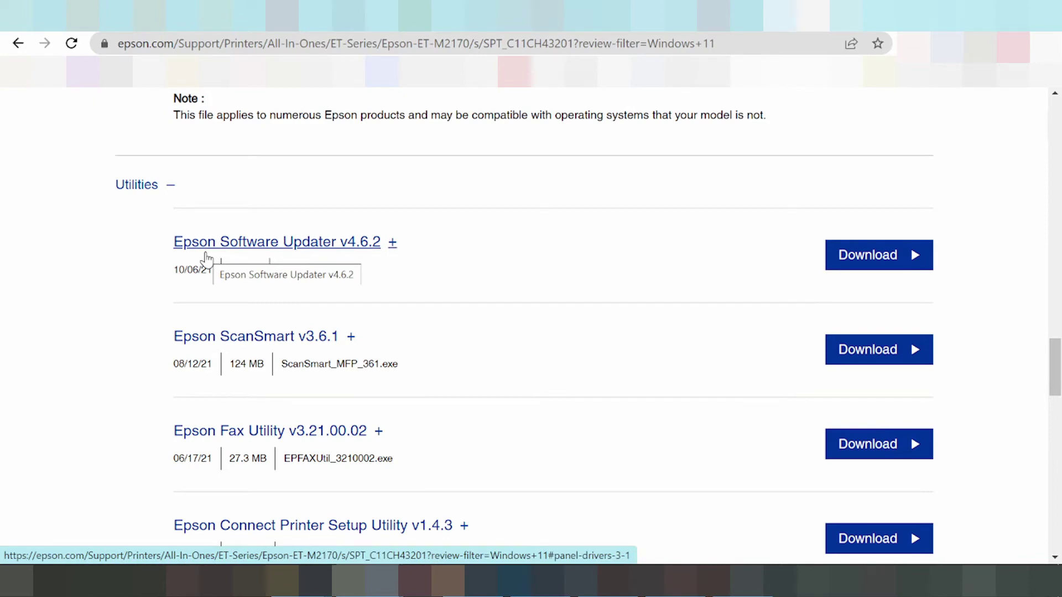
scroll(248, 274, "down", 3)
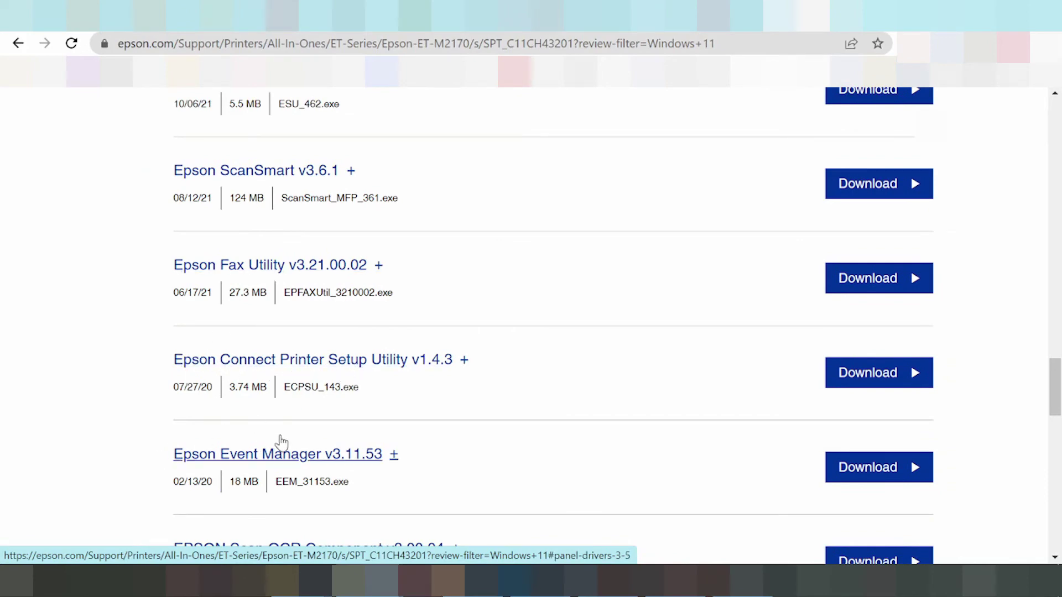
scroll(280, 441, "down", 3)
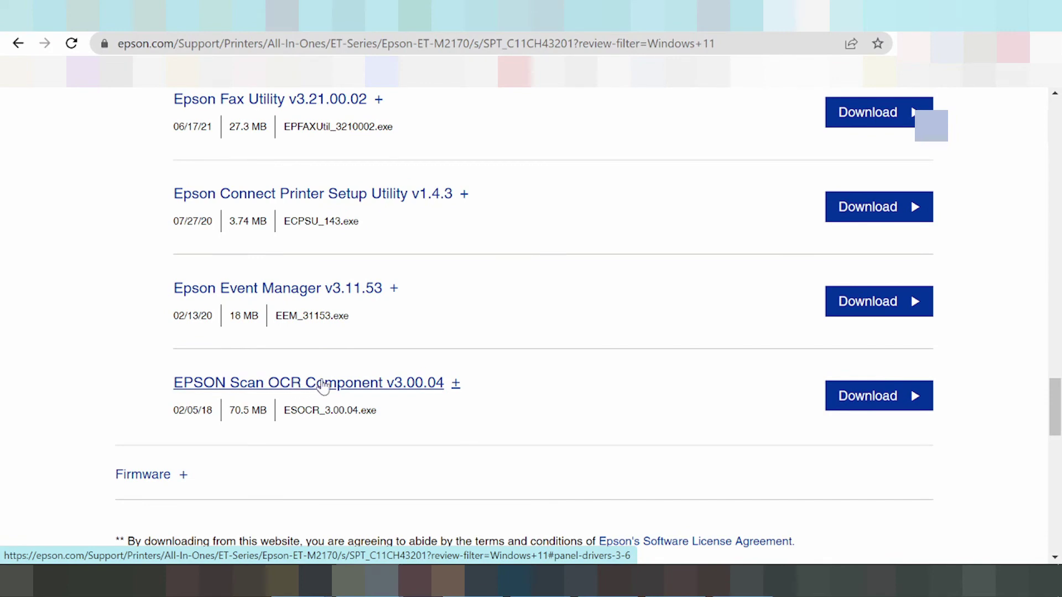
scroll(540, 353, "down", 3)
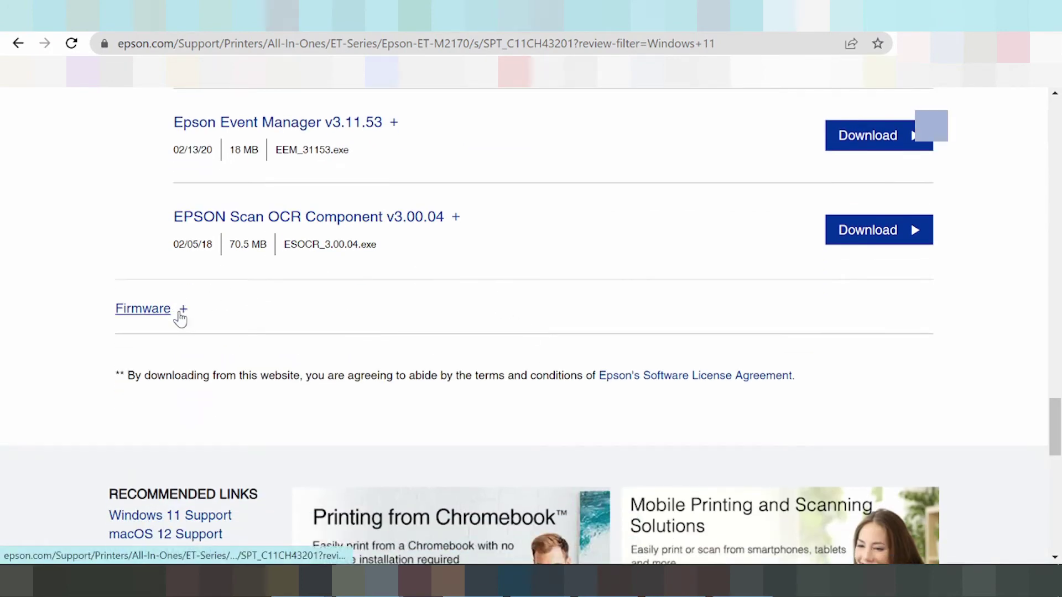
left_click(183, 316)
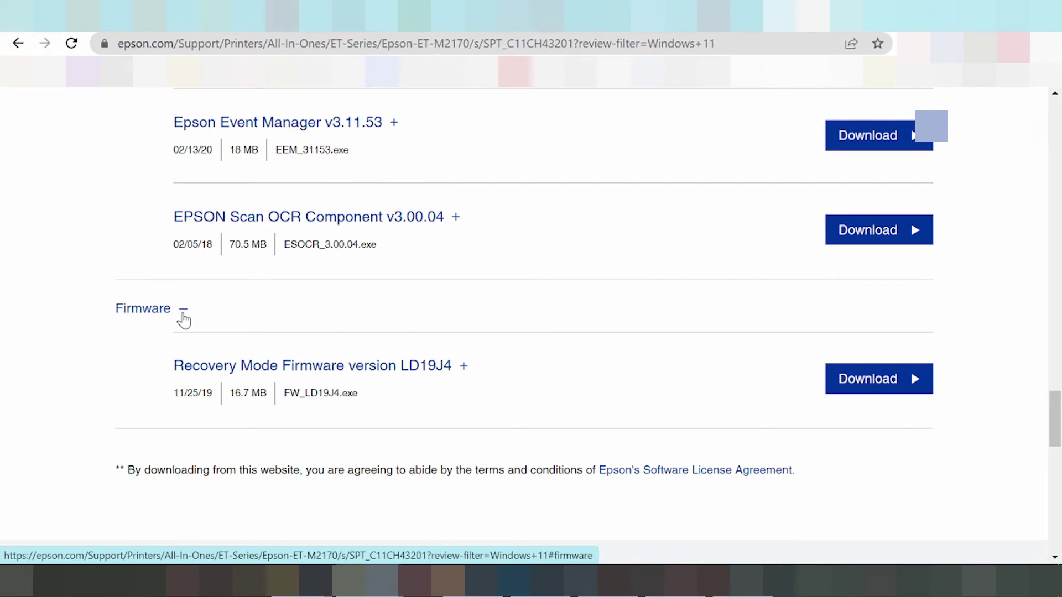
scroll(387, 338, "up", 8)
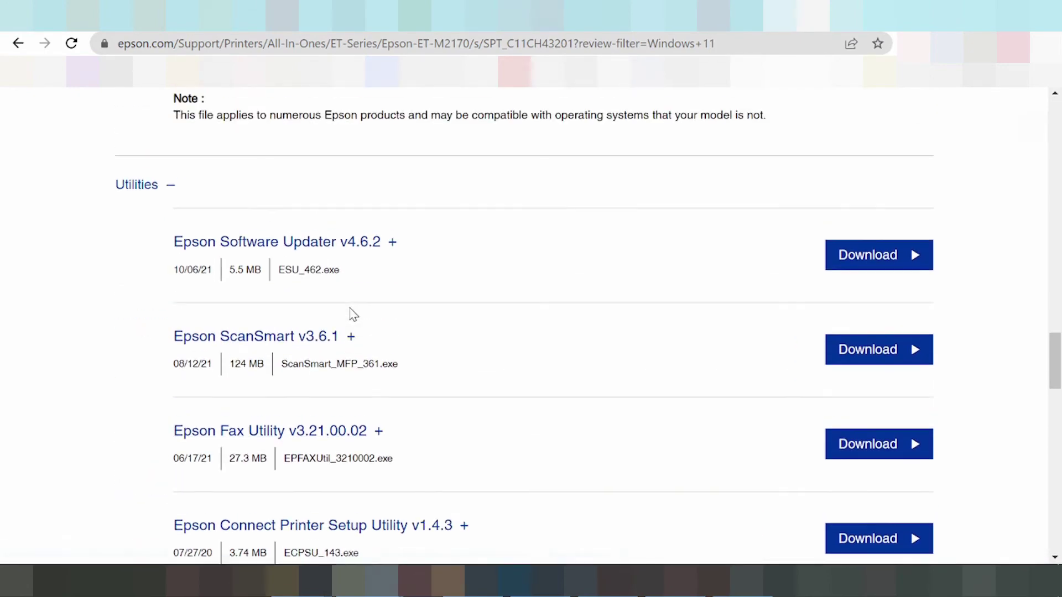
scroll(354, 315, "up", 20)
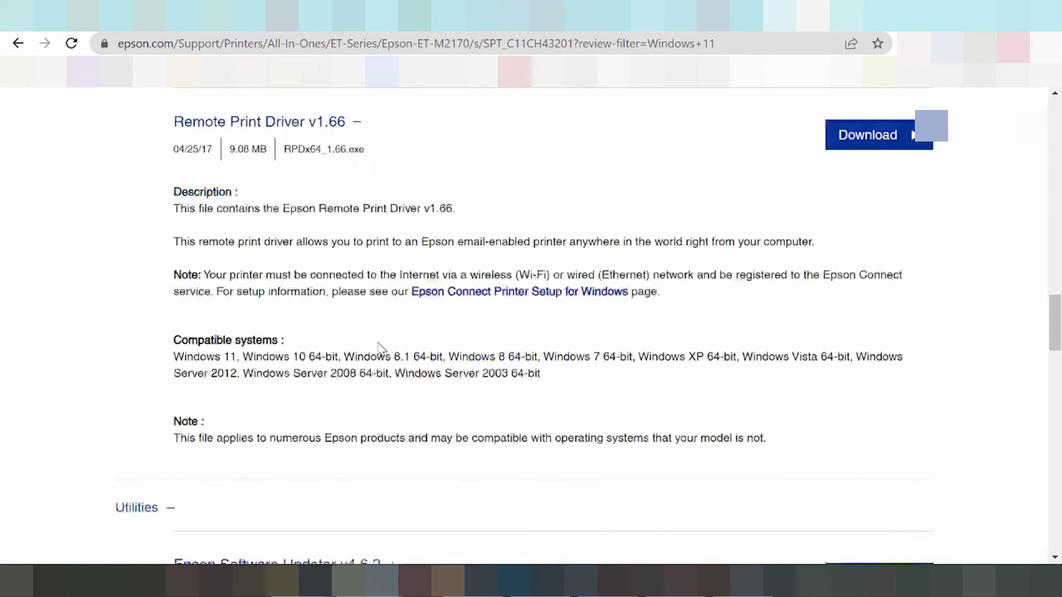
Download the 13.0 MB Combo Package Installer, ETM2170_Lite_NA.exe
scroll(418, 381, "up", 5)
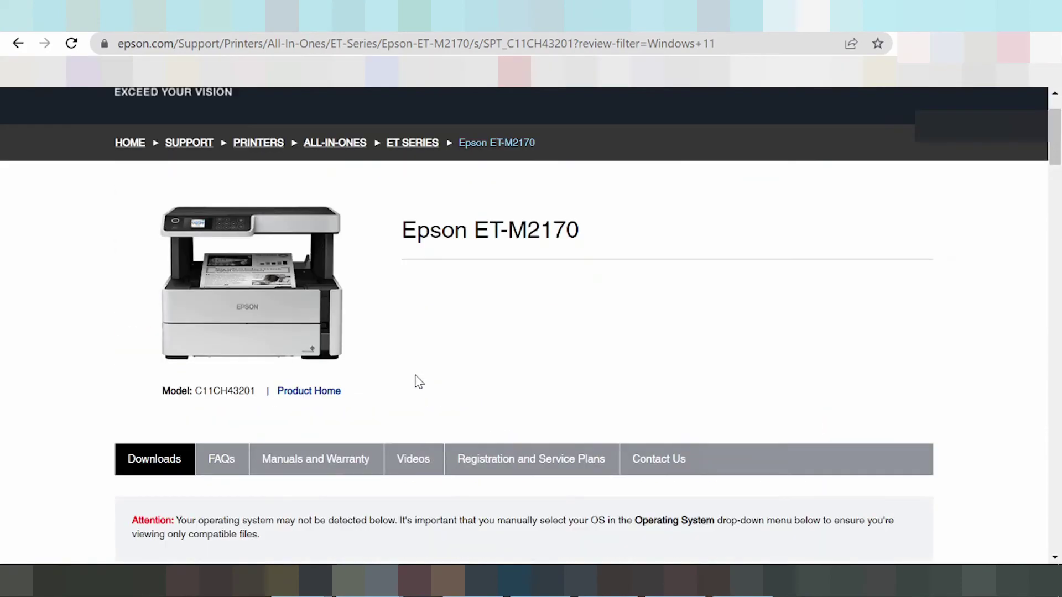
scroll(414, 380, "down", 5)
scroll(355, 293, "down", 4)
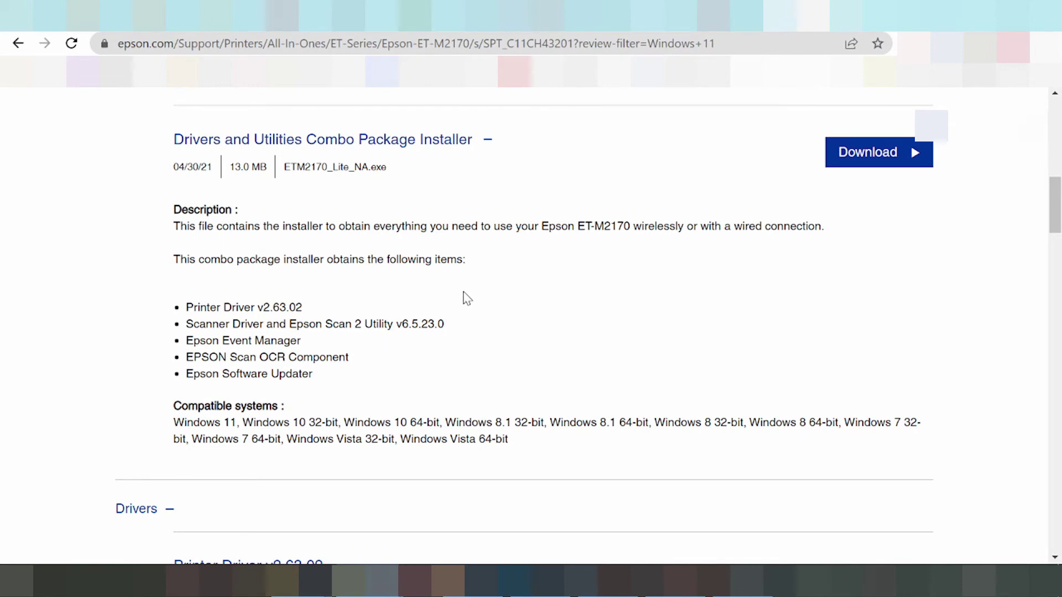
left_click(859, 169)
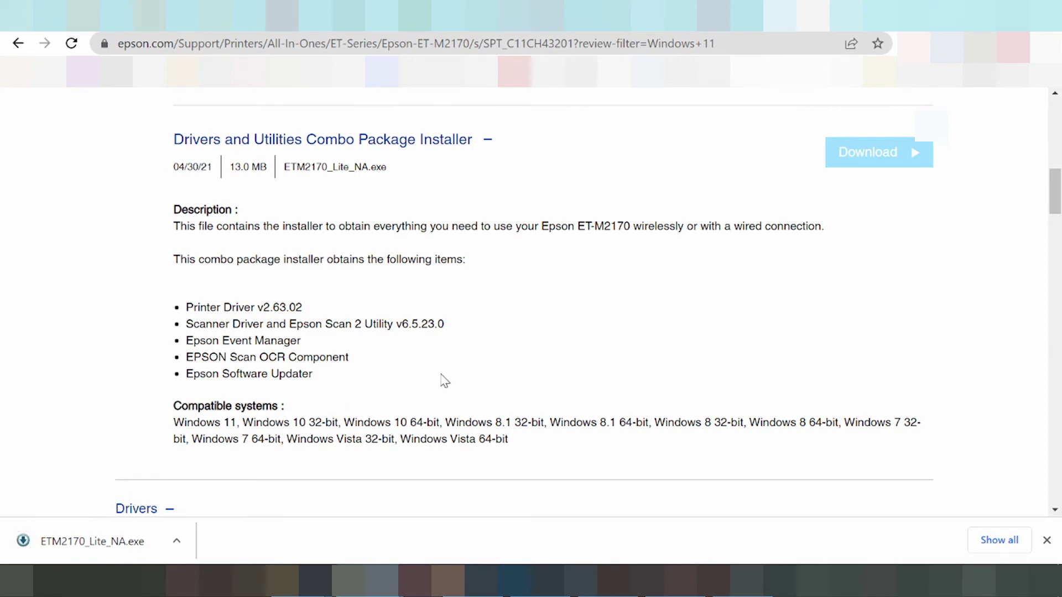
scroll(432, 371, "up", 10)
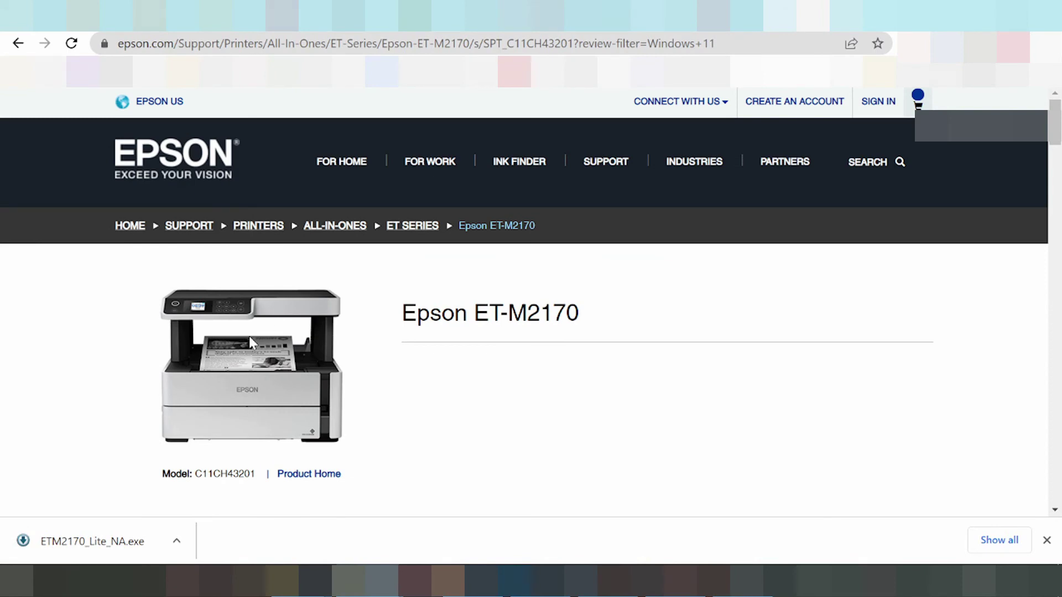
scroll(513, 373, "down", 3)
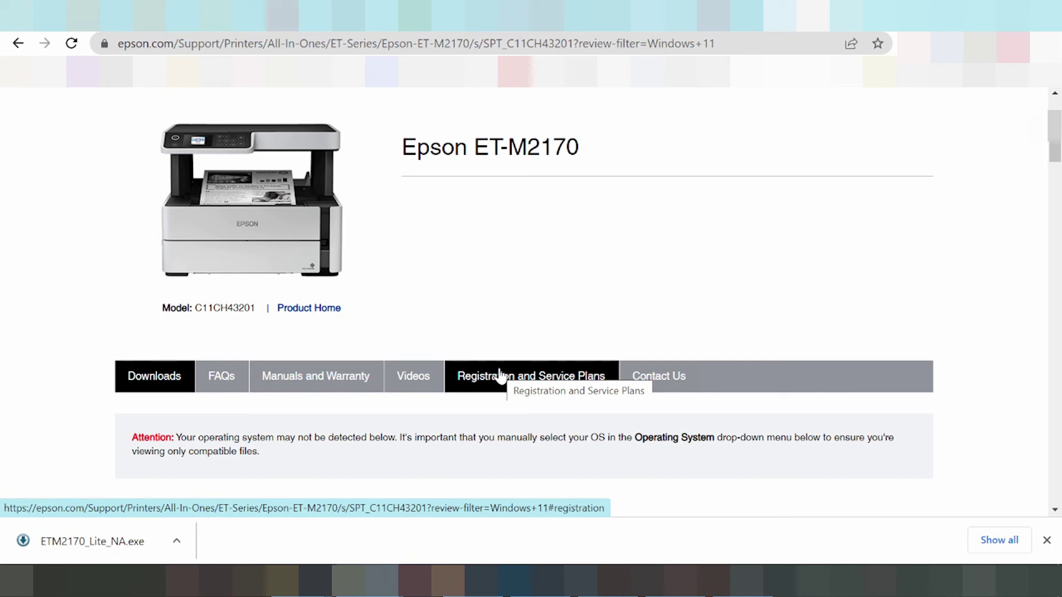
scroll(298, 402, "down", 3)
scroll(297, 403, "up", 3)
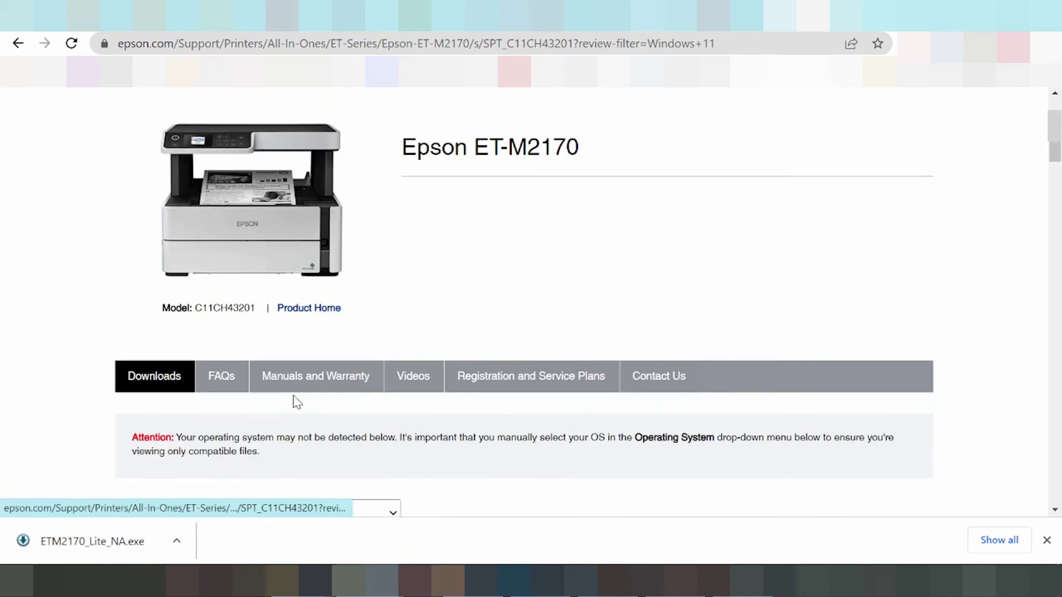